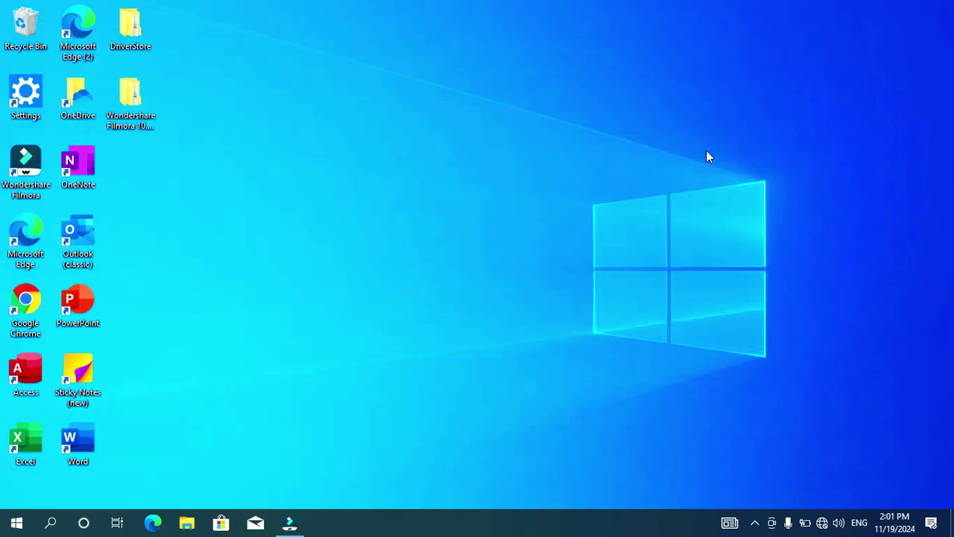
Search 'defender' and open Windows Security on its Virus & threat protection page
click(755, 523)
click(758, 477)
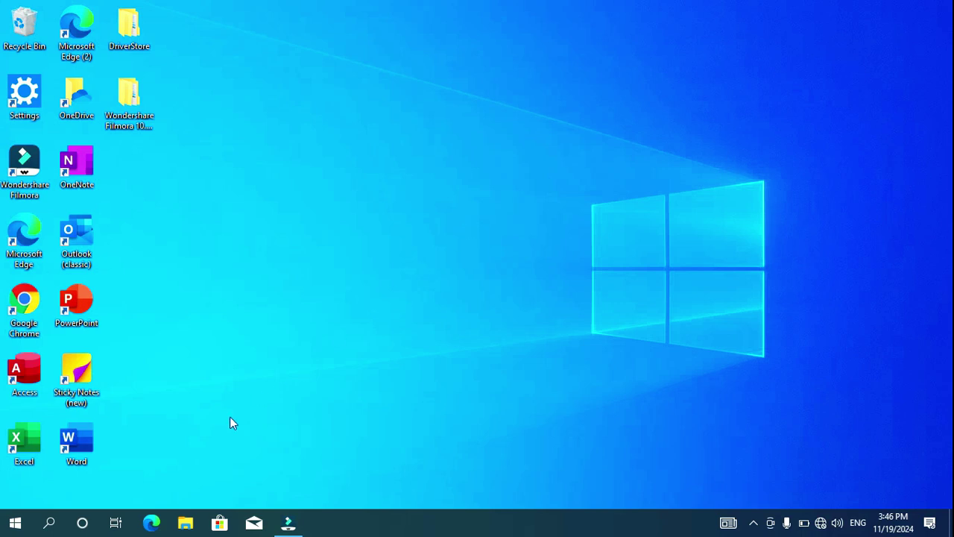
click(50, 524)
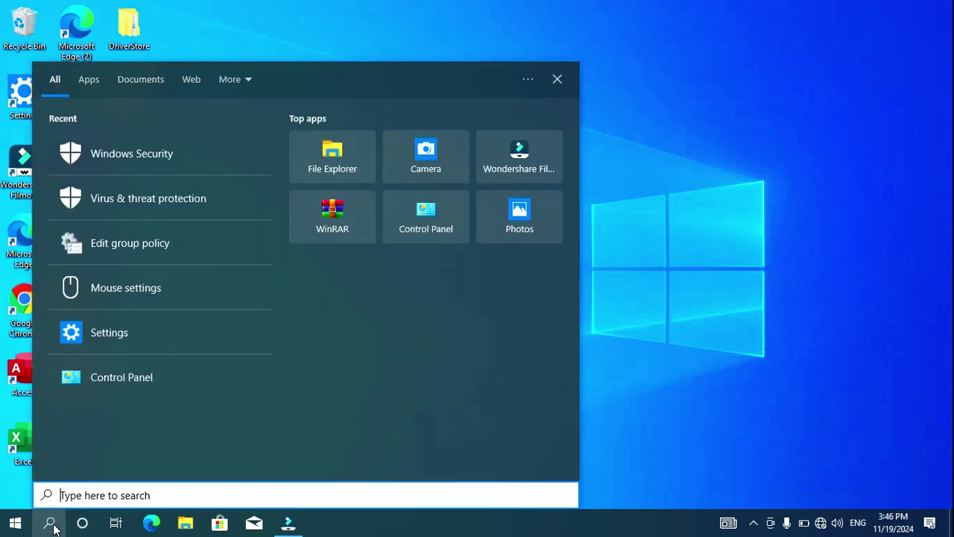
text(de)
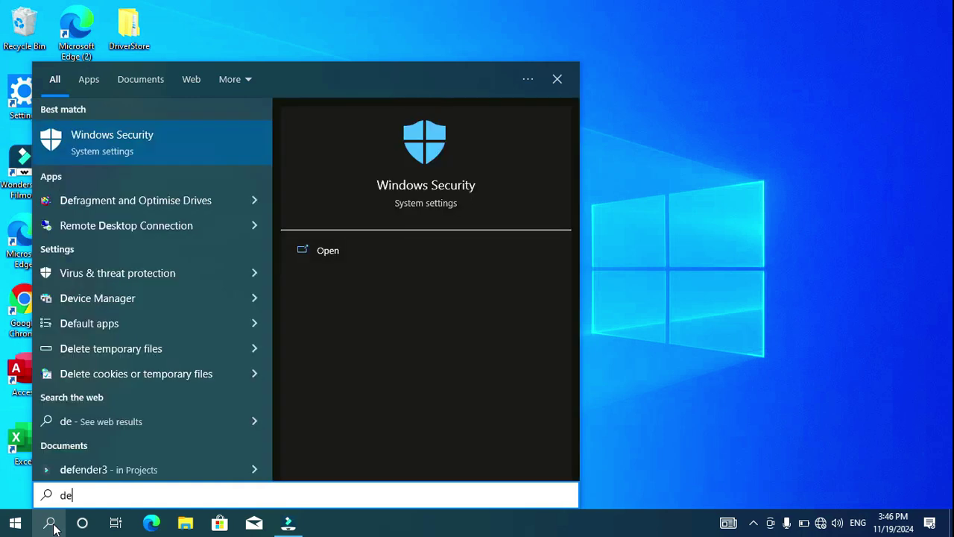
text(fender)
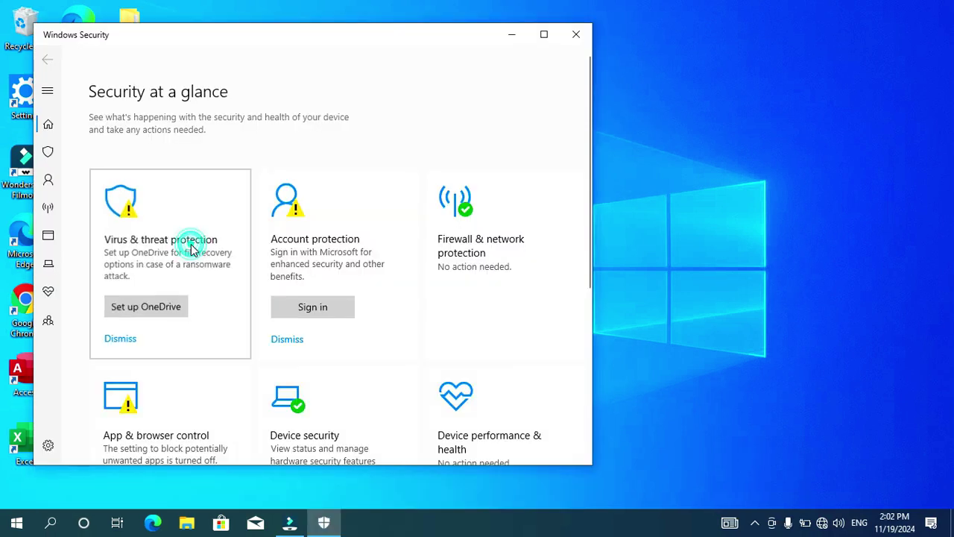
click(191, 246)
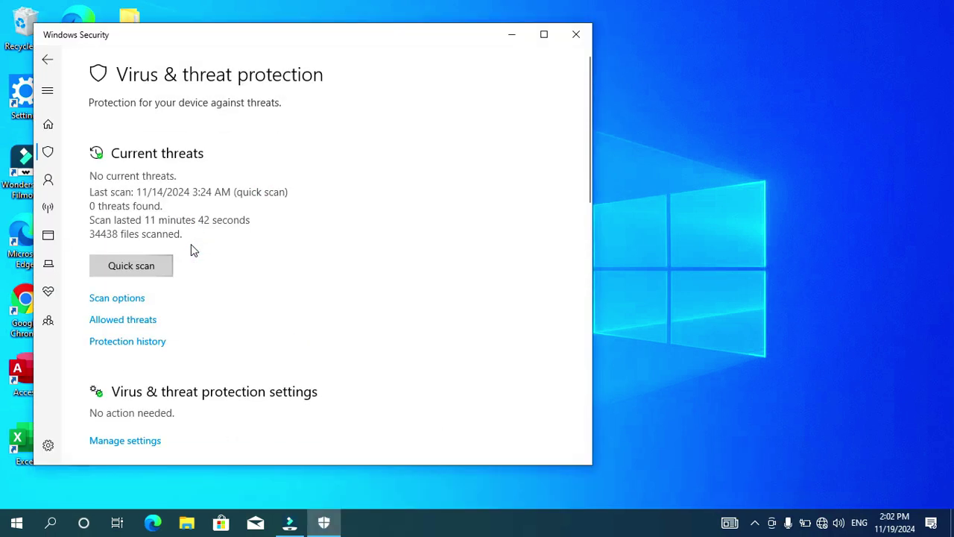
Switch off Real-time, Cloud-delivered, Automatic sample submission and Tamper Protection, then close Windows Security
click(149, 445)
click(112, 243)
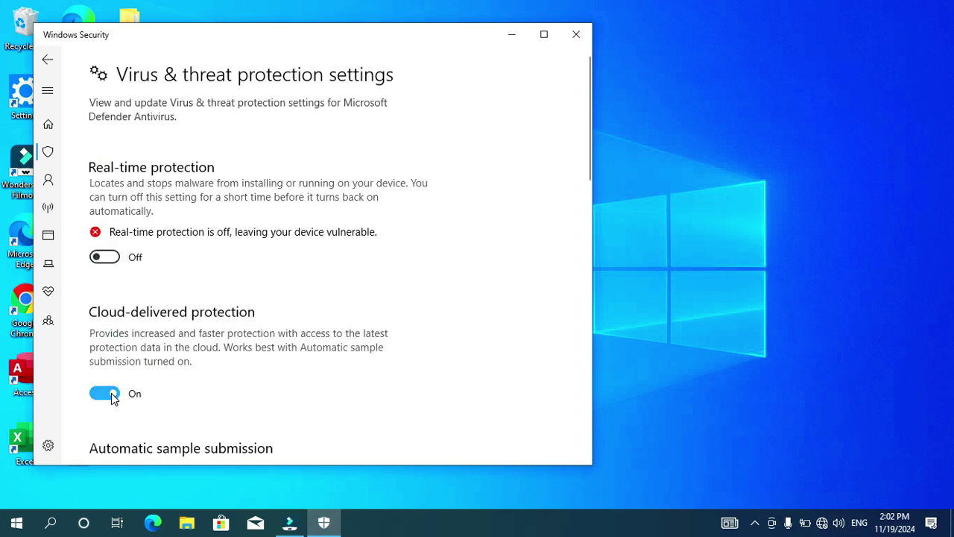
click(112, 393)
scroll(326, 346, down, 5)
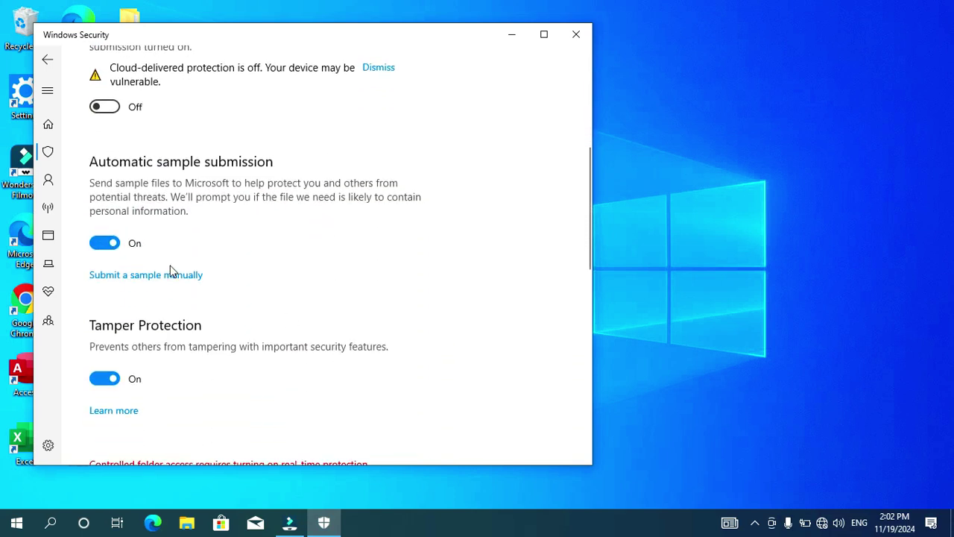
click(105, 243)
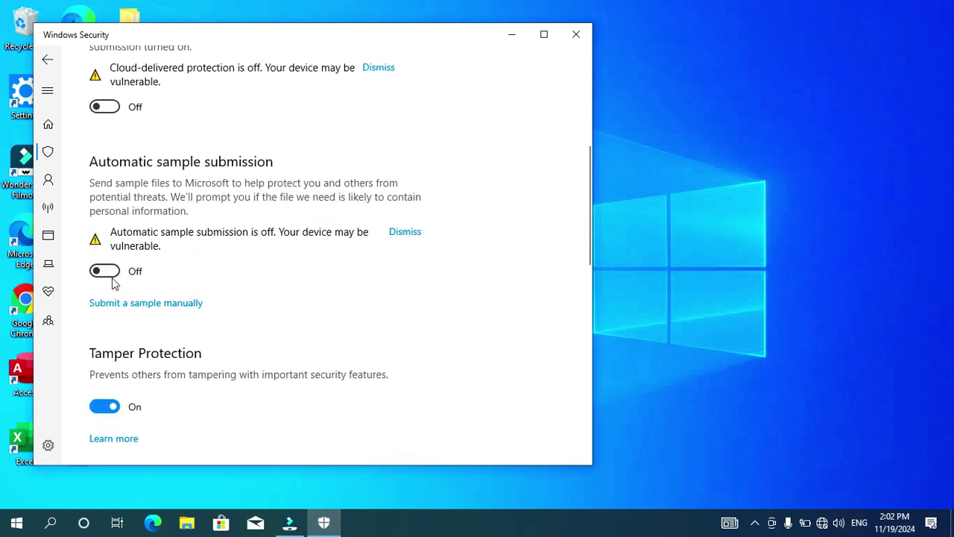
click(112, 407)
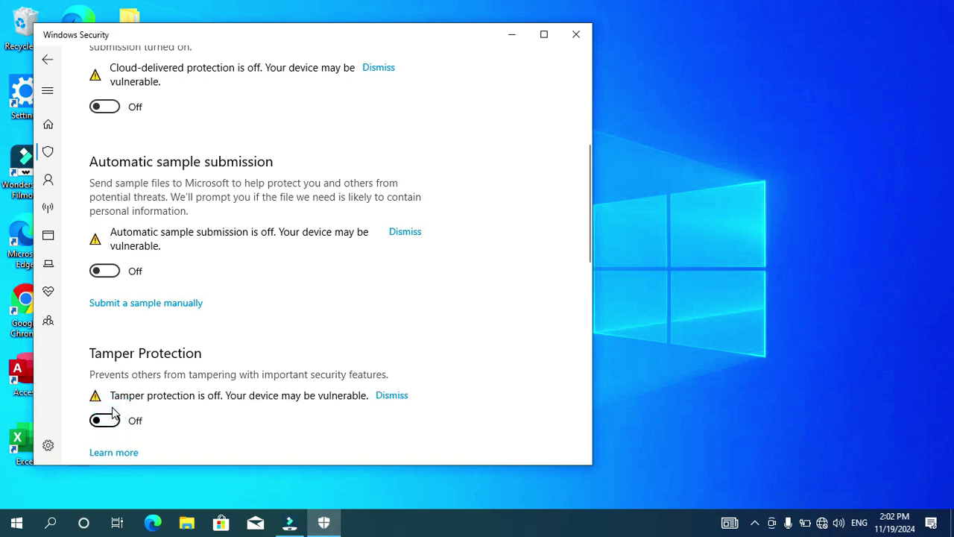
scroll(284, 306, up, 5)
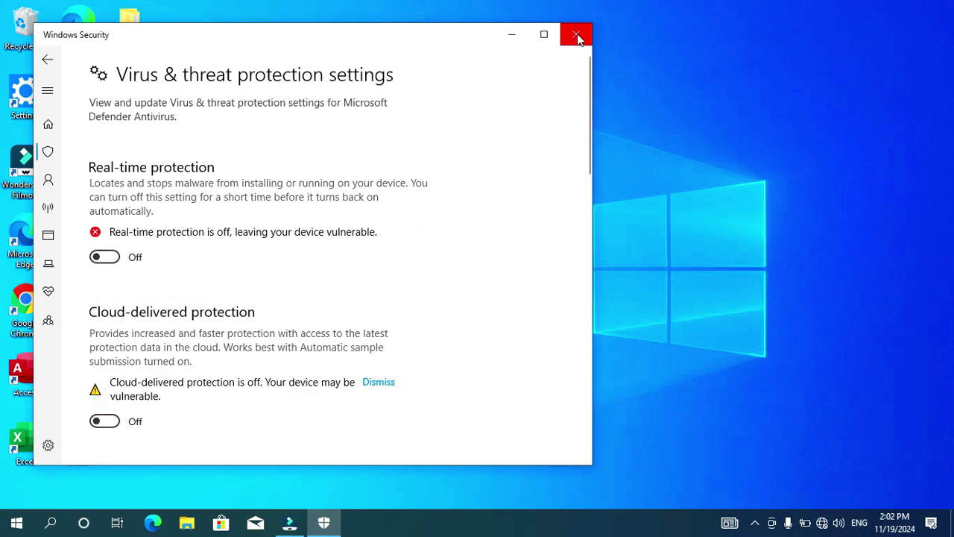
click(575, 33)
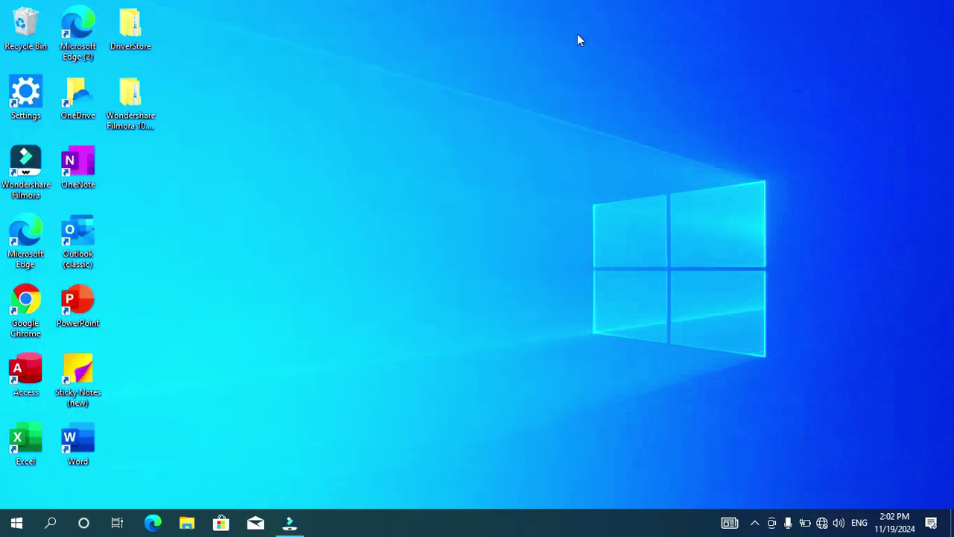
Restart the PC from the Start menu's Power options
click(17, 523)
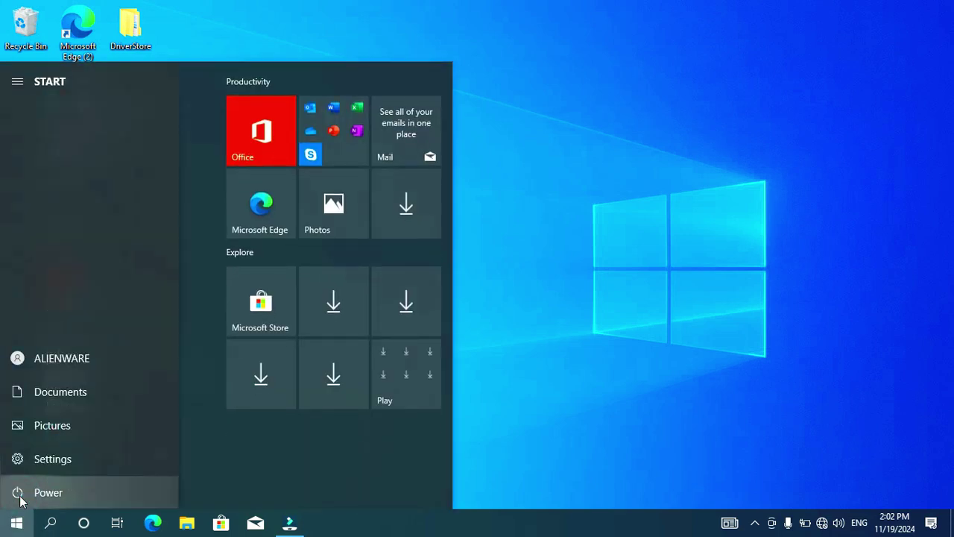
click(20, 497)
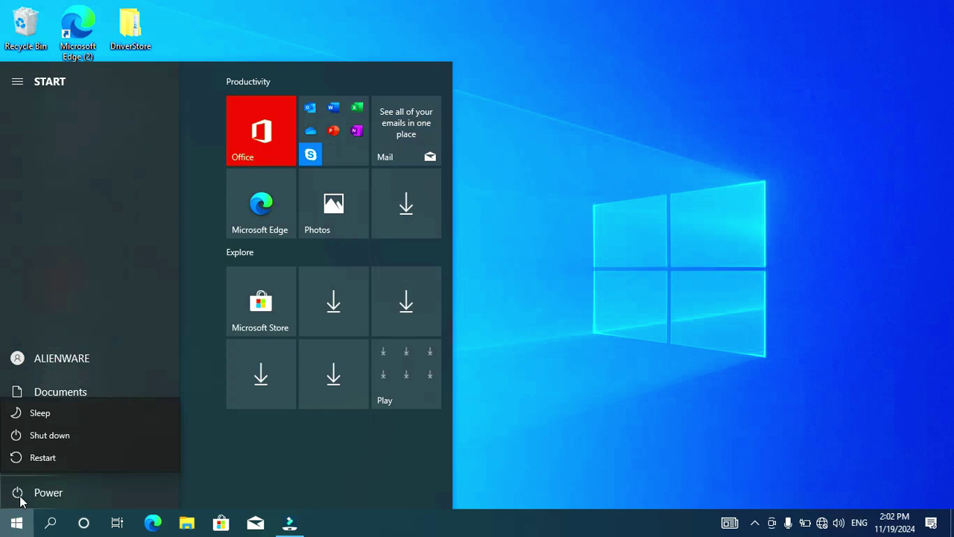
click(45, 458)
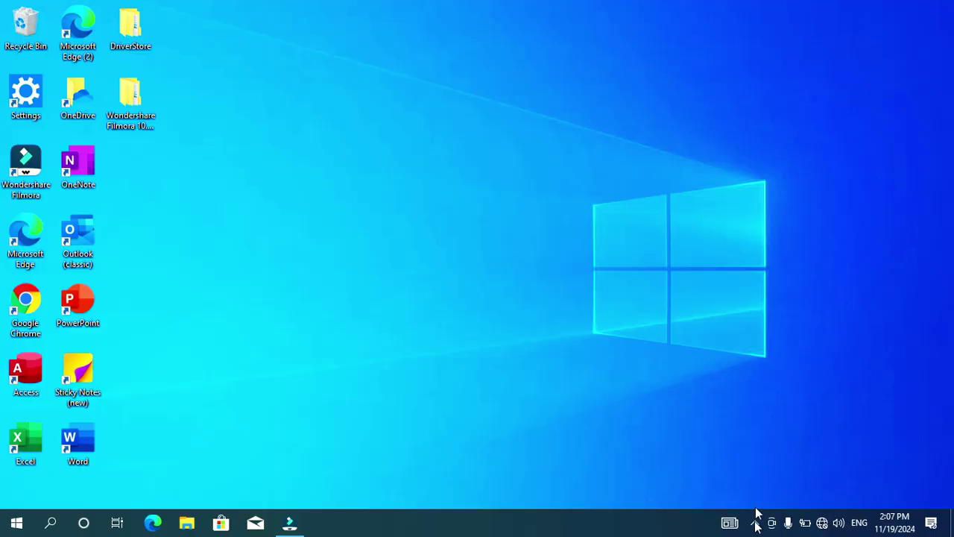
Reopen Windows Security from the tray, turn Real-time protection off again, and minimize it
click(755, 524)
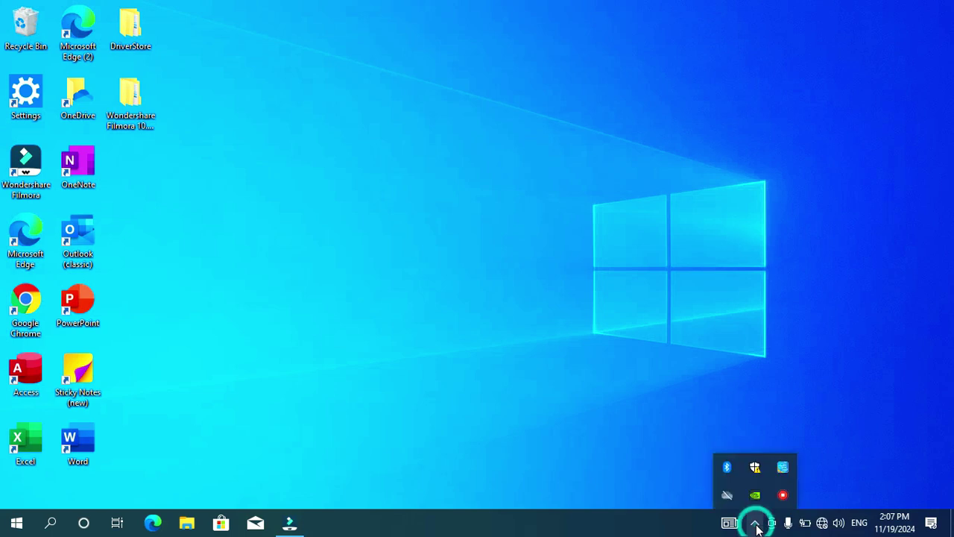
click(755, 467)
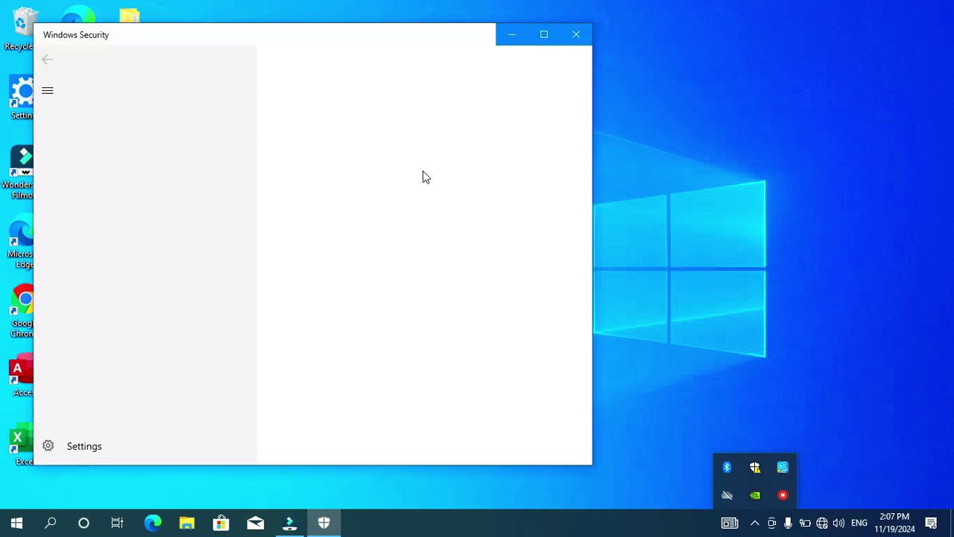
click(215, 221)
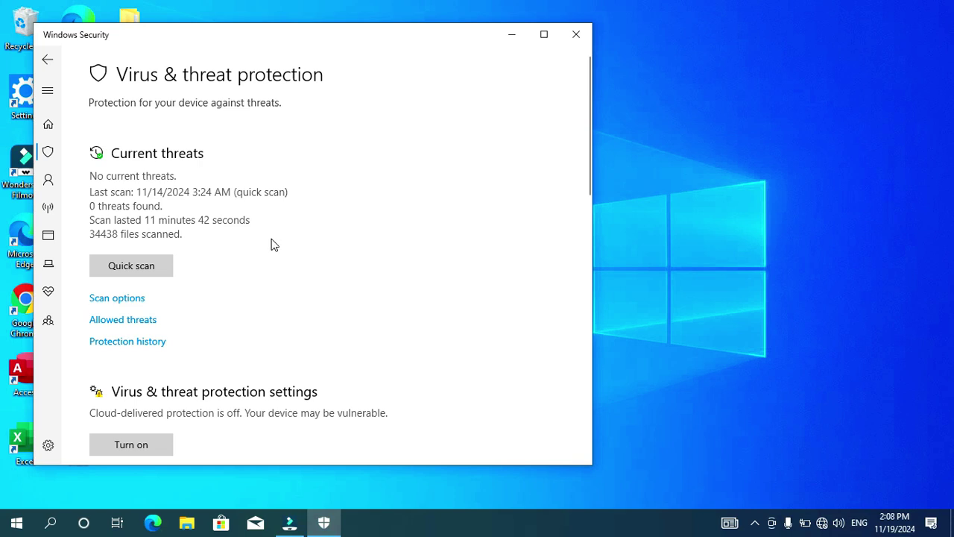
scroll(272, 245, down, 3)
click(147, 351)
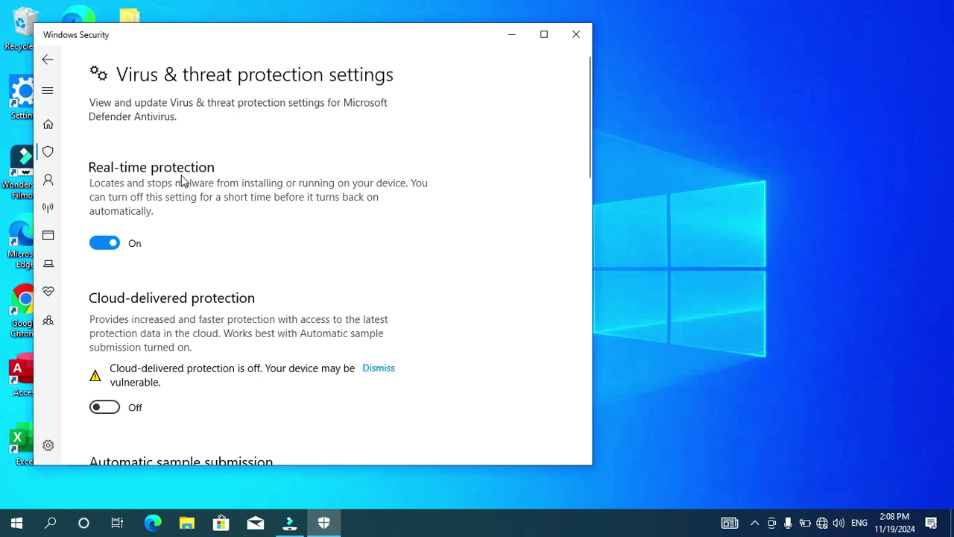
click(108, 246)
click(515, 36)
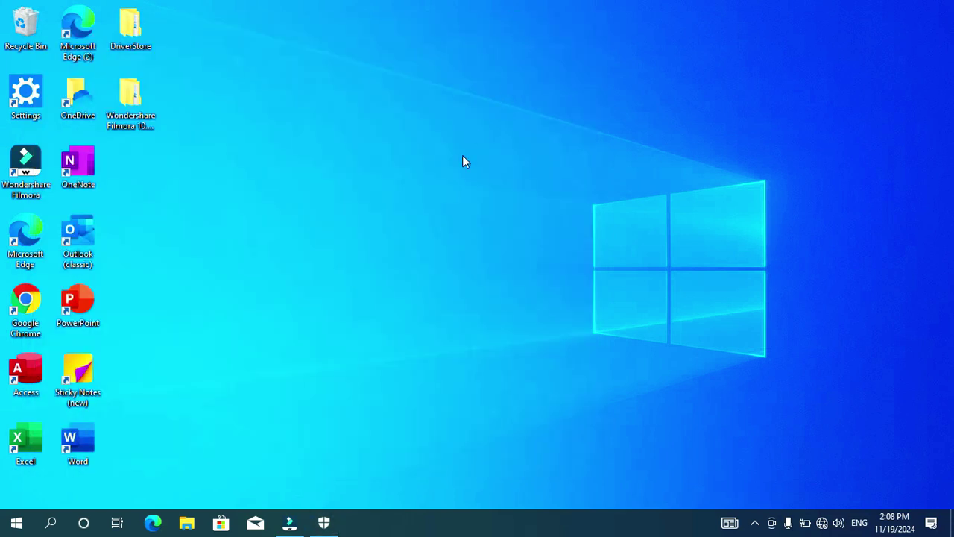
Search 'gpedit' and launch the Edit group policy result
click(50, 523)
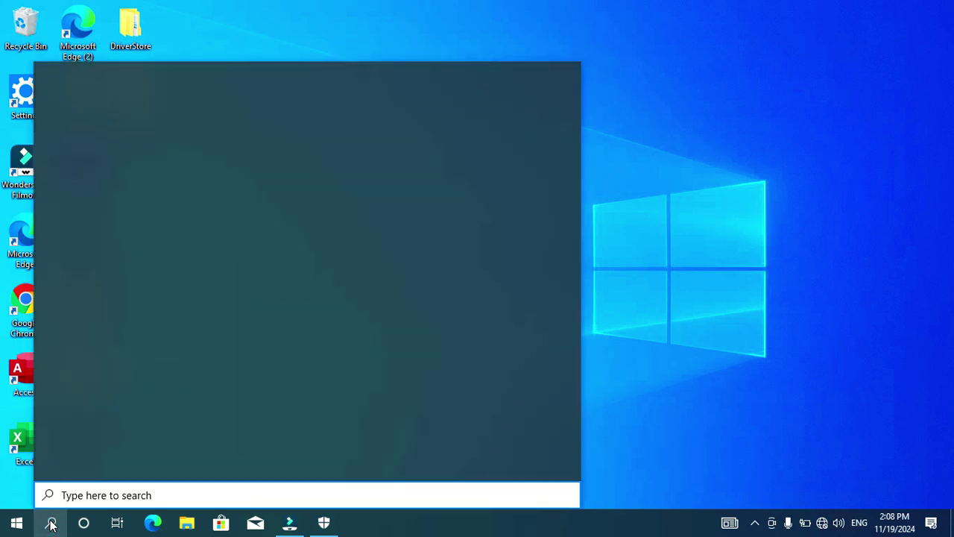
text(gpedit)
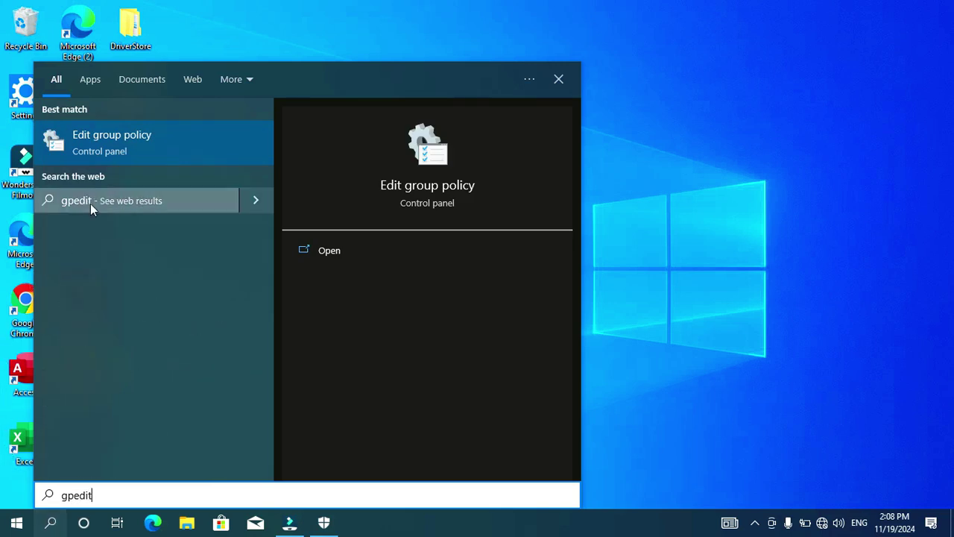
click(116, 144)
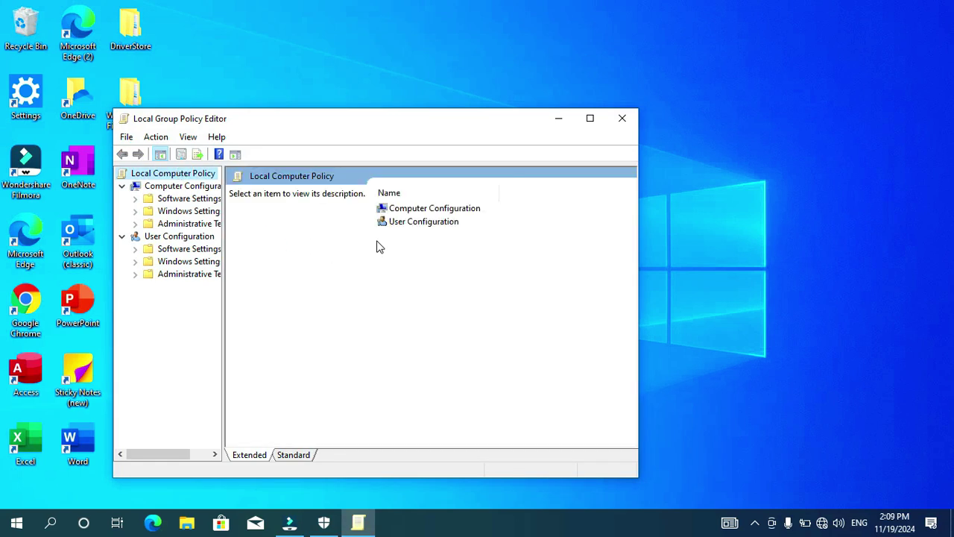
Browse to Microsoft Defender Antivirus > Real-time Protection and open 'Turn off real-time protection'
double_click(425, 210)
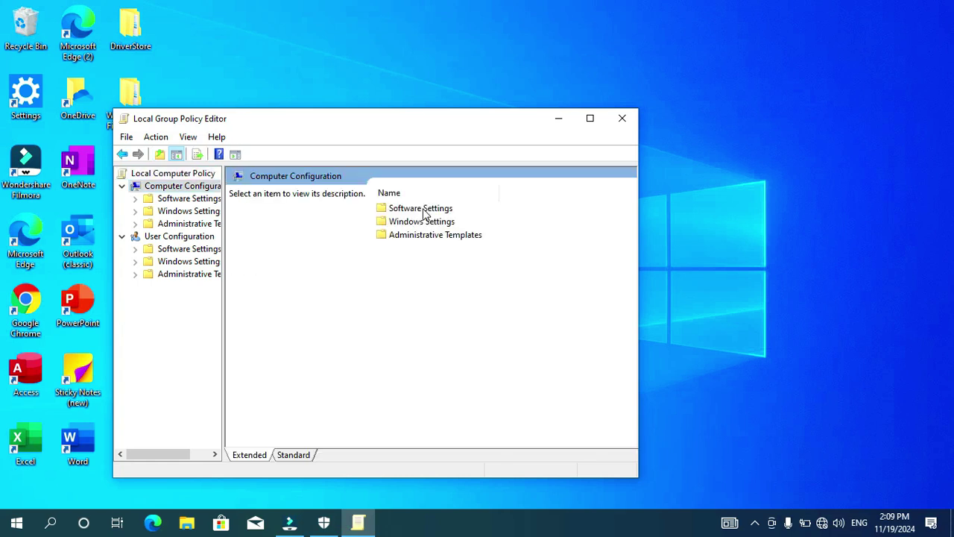
double_click(419, 235)
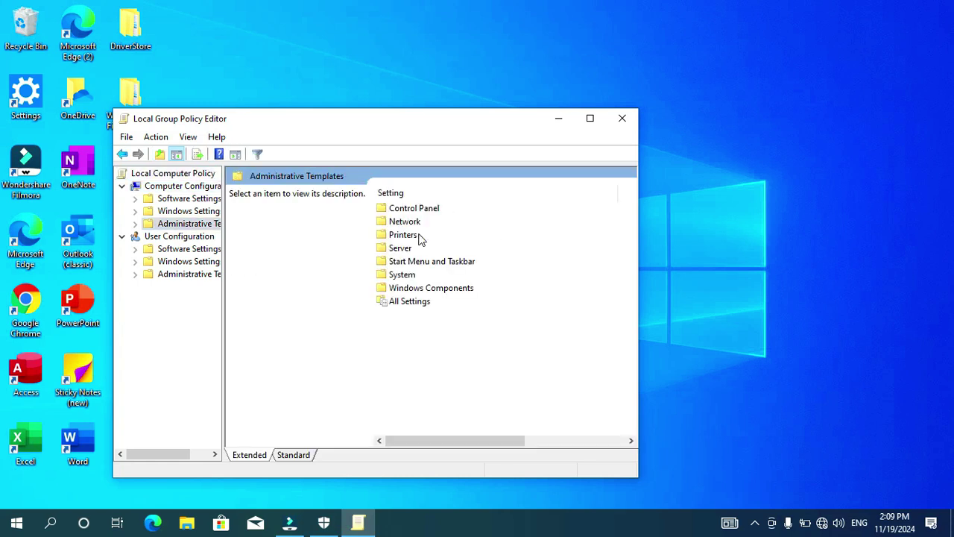
double_click(422, 289)
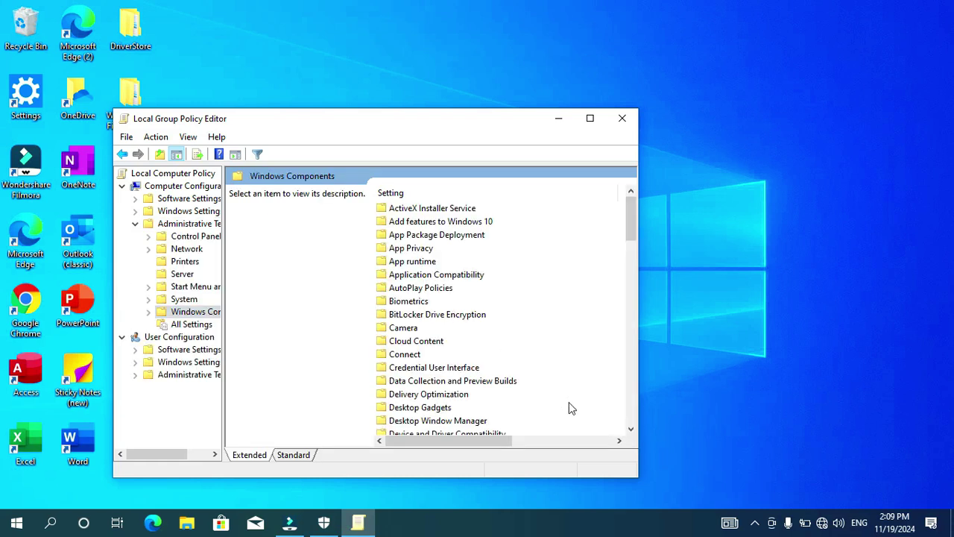
scroll(630, 429, down, 9)
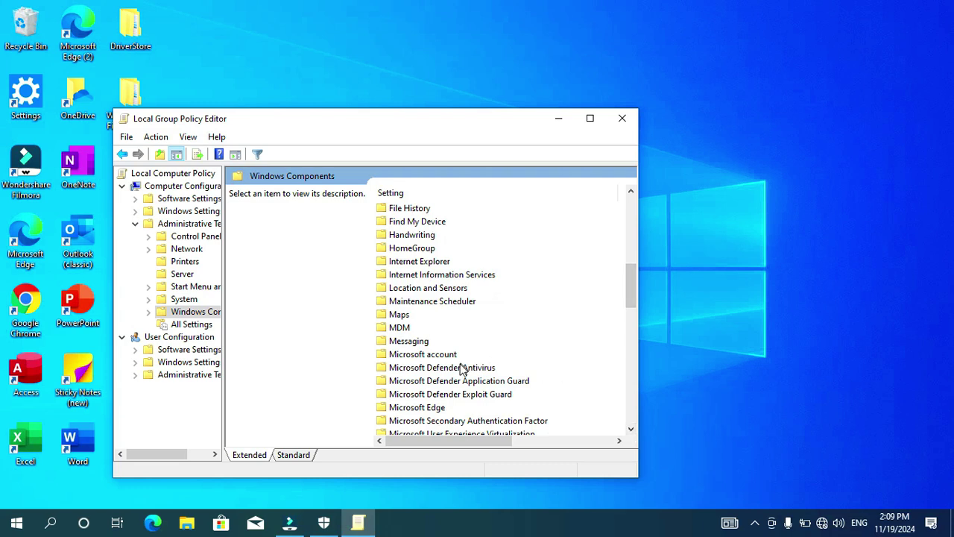
double_click(463, 369)
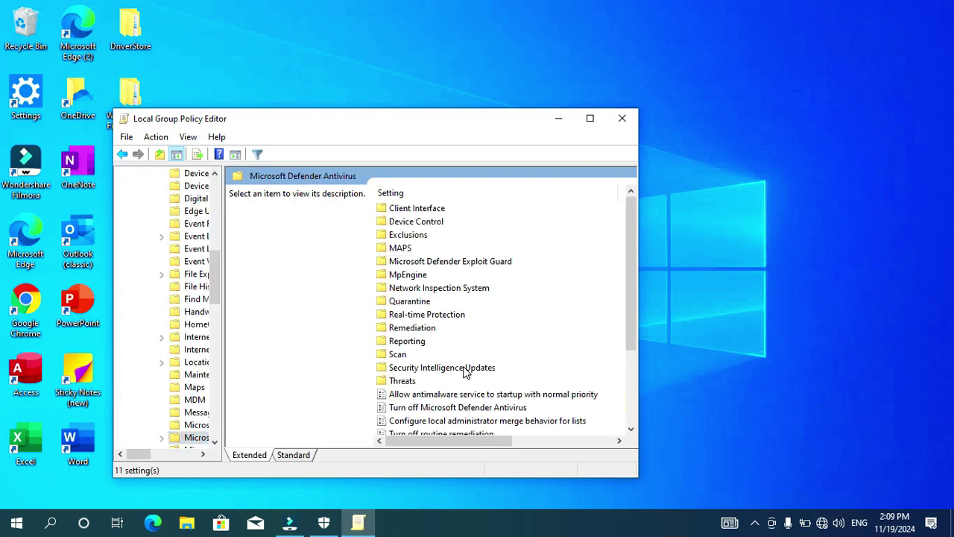
double_click(450, 314)
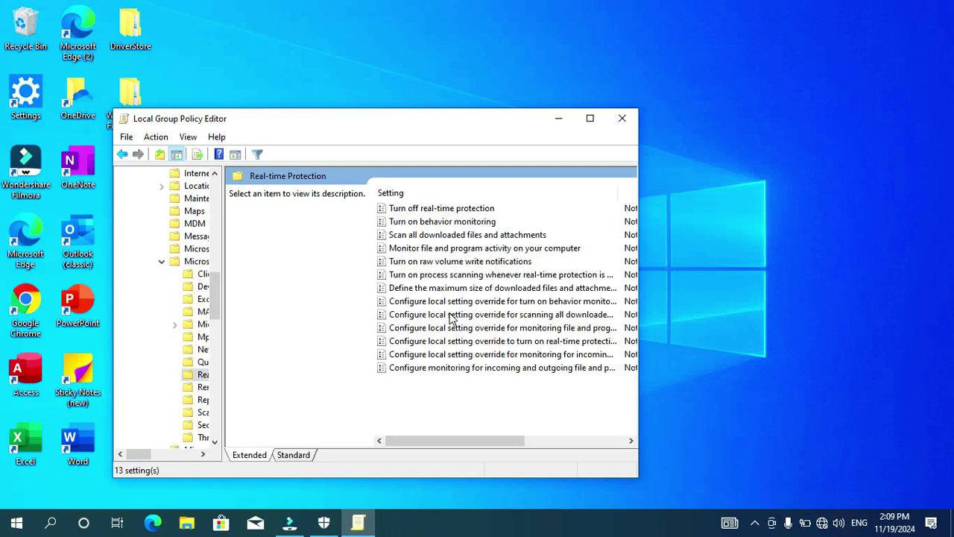
double_click(456, 209)
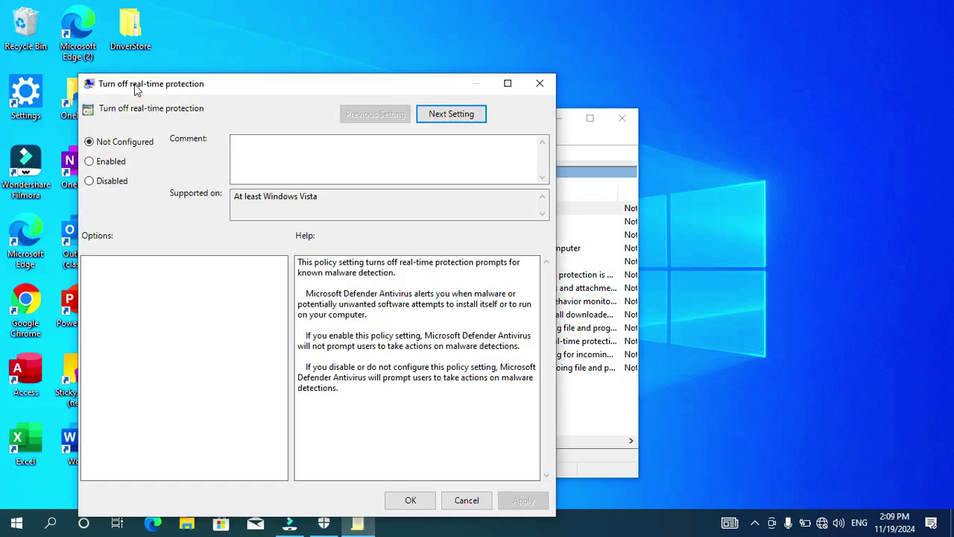
Set 'Turn off real-time protection' to Enabled, apply, and close the dialog
click(95, 161)
click(523, 500)
click(425, 502)
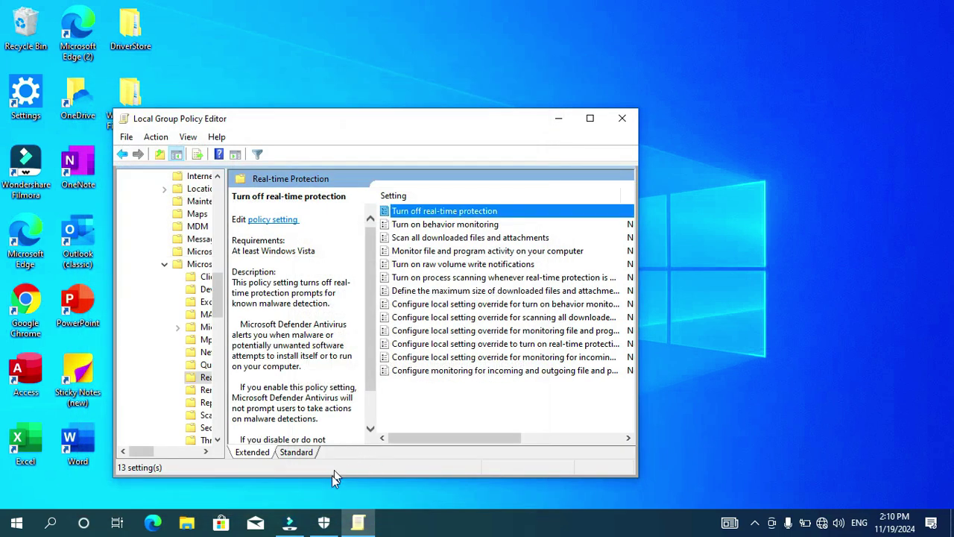
Check that Windows Security shows real-time protection as managed by your administrator, then close it
click(325, 526)
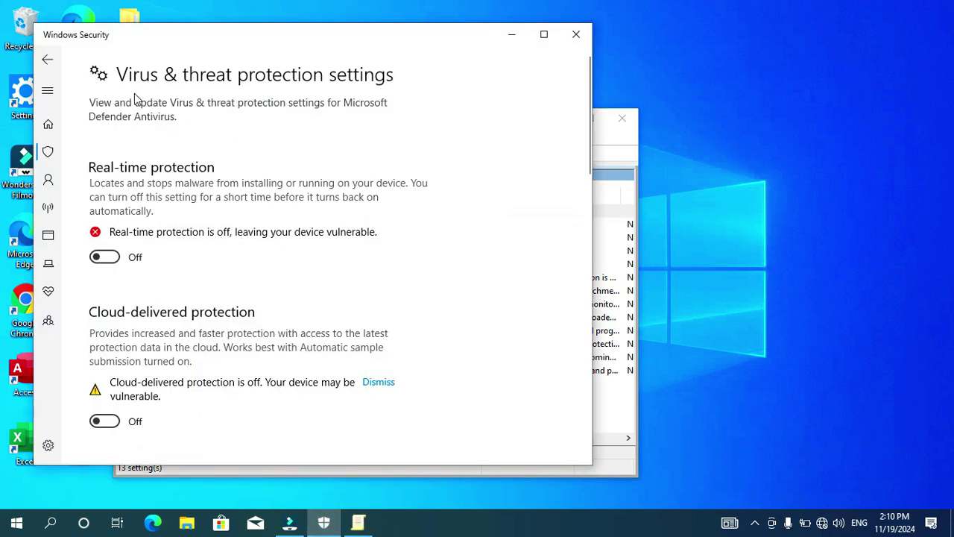
click(48, 62)
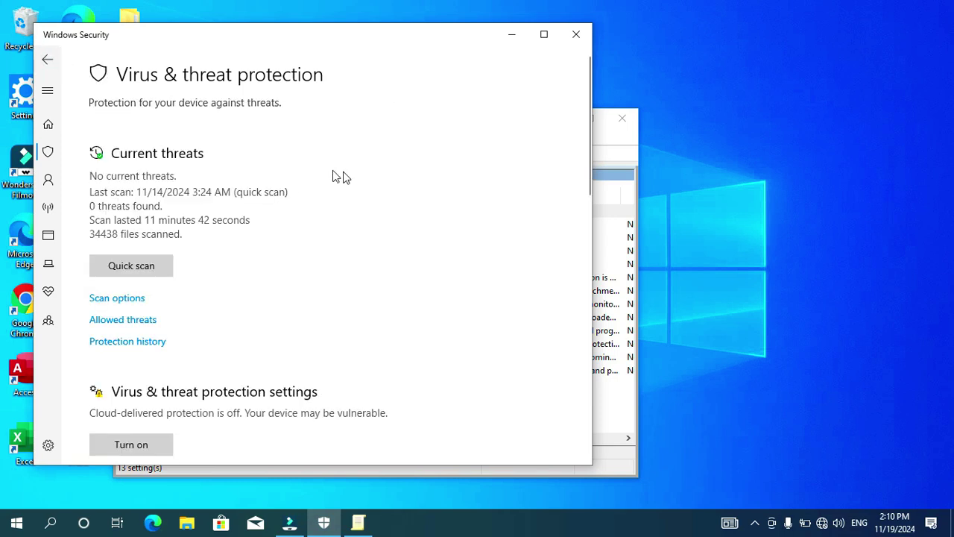
drag(587, 105, 587, 155)
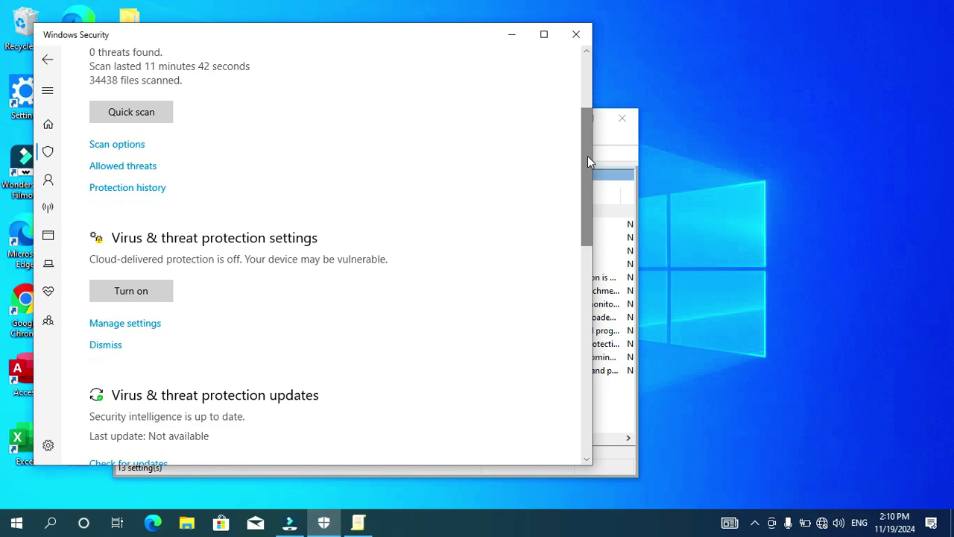
click(134, 326)
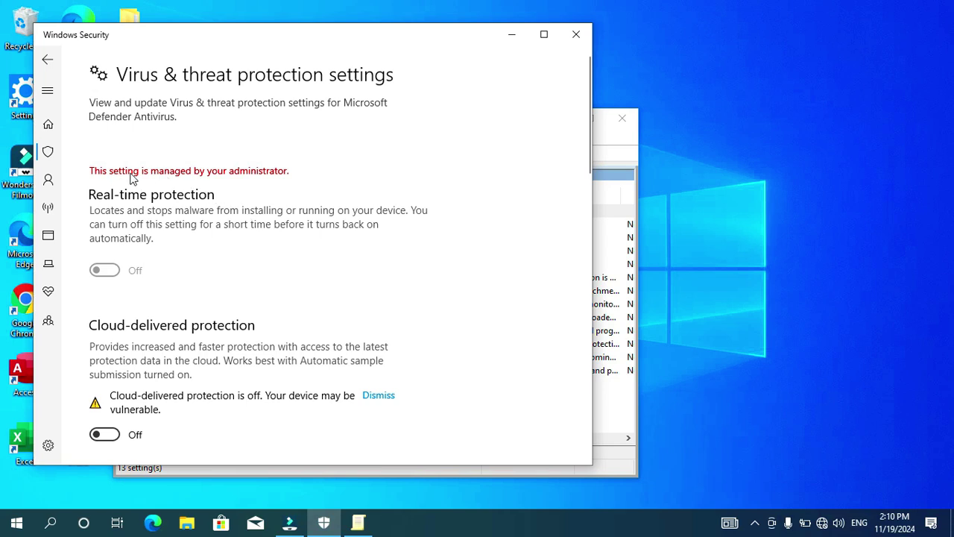
click(576, 35)
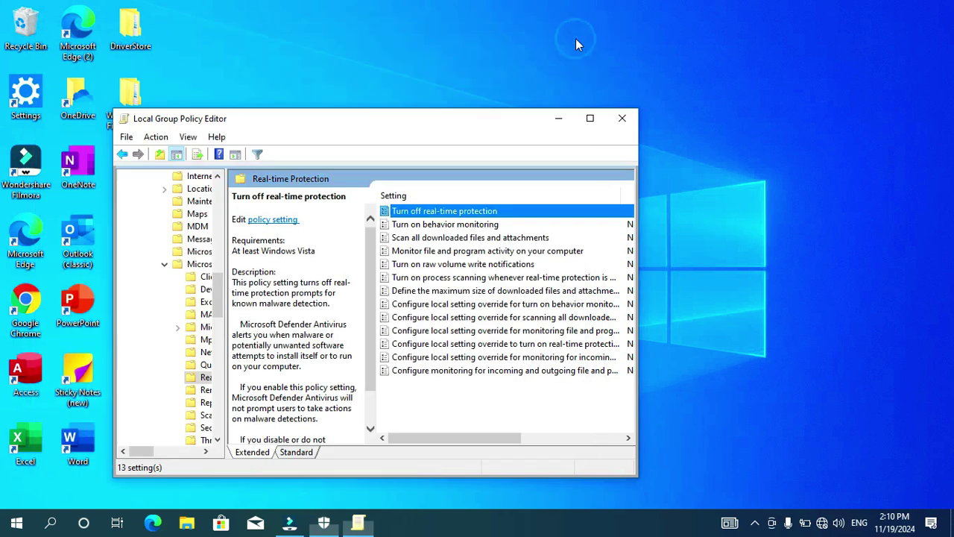
Close the Local Group Policy Editor and restart the PC from the Start menu
click(619, 122)
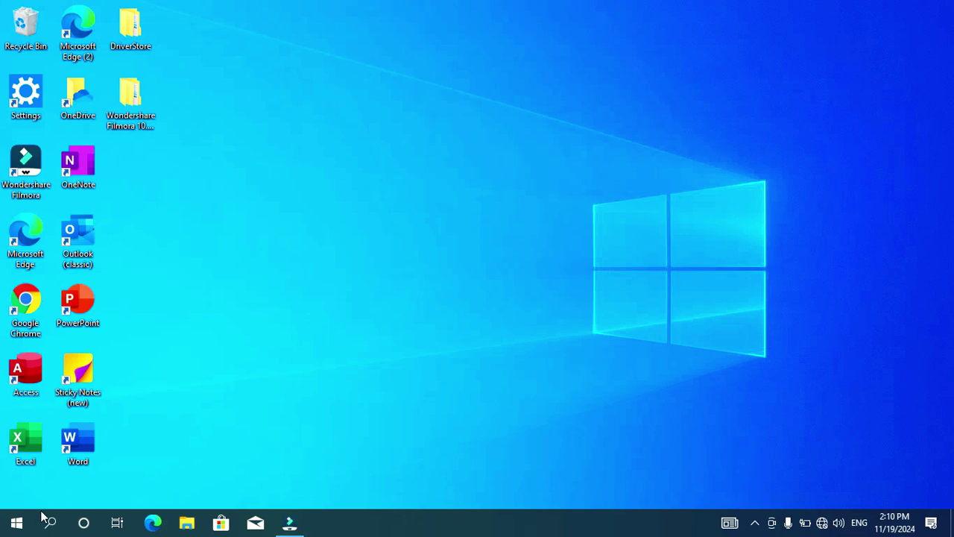
click(16, 522)
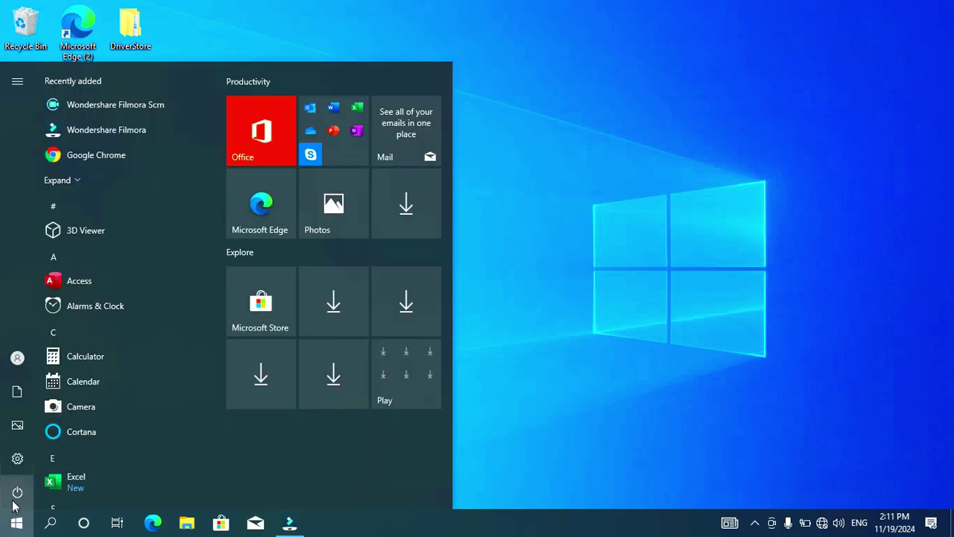
click(20, 491)
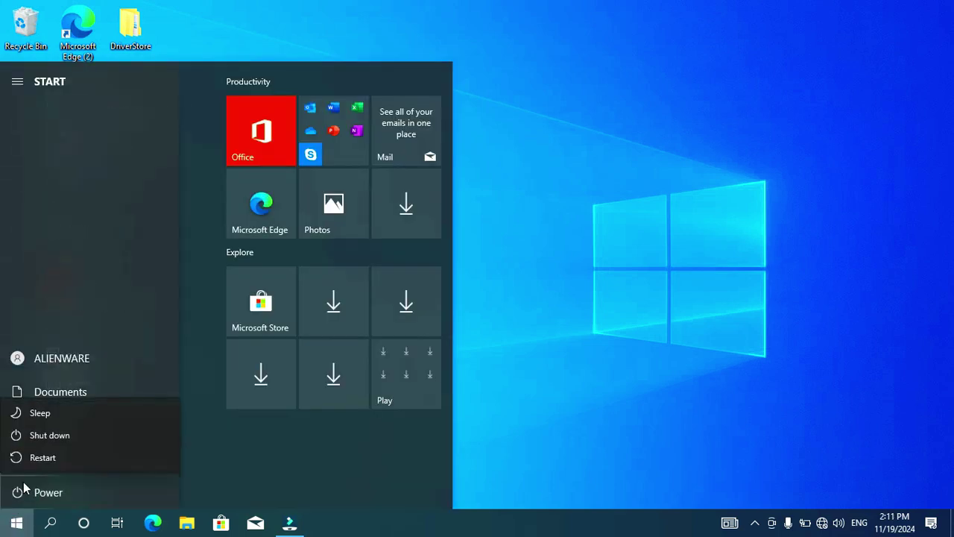
click(42, 457)
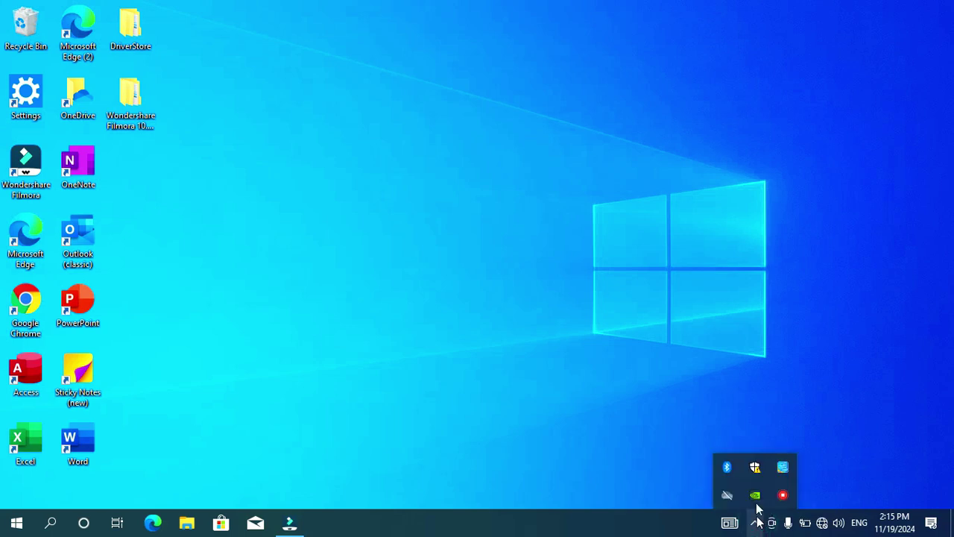
Open Windows Security from the tray and go to Virus & threat protection's Manage settings
click(756, 474)
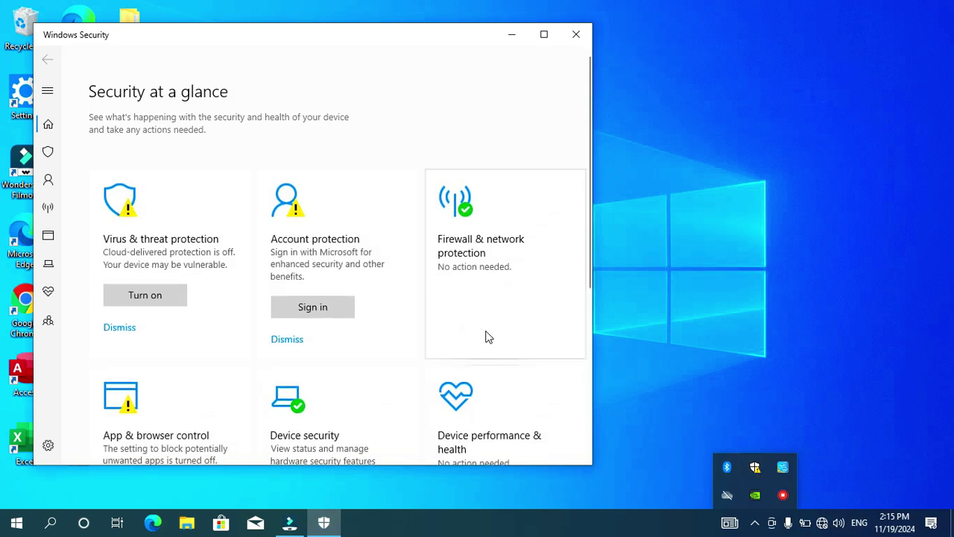
click(212, 238)
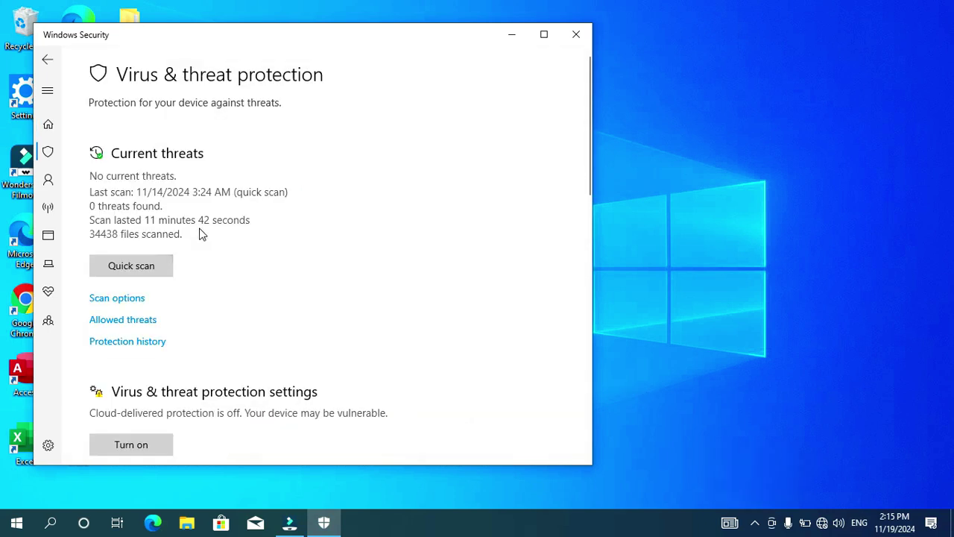
scroll(219, 265, down, 3)
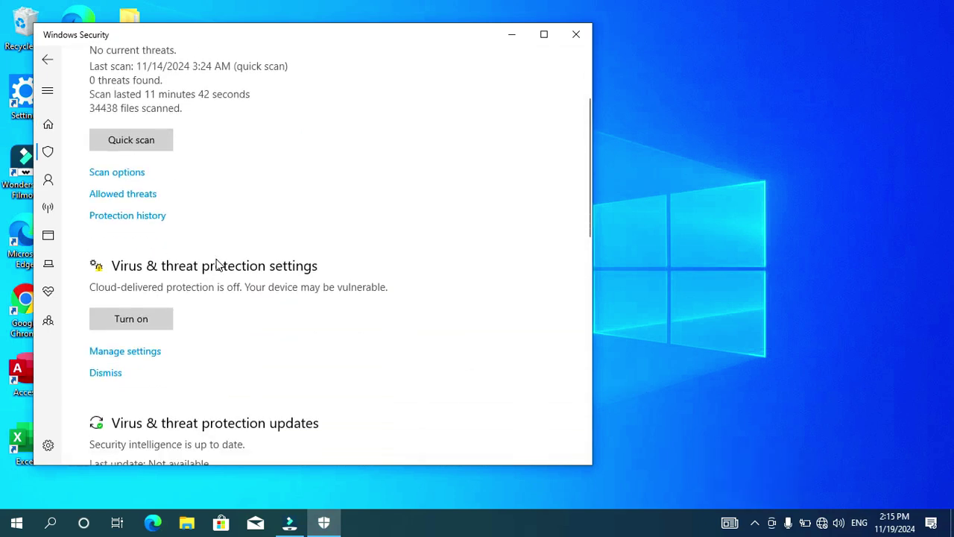
click(136, 353)
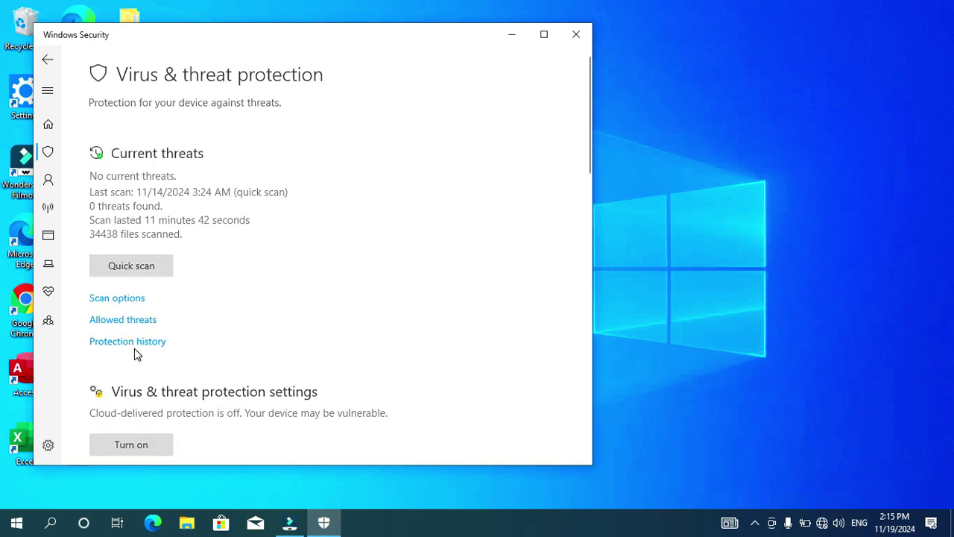